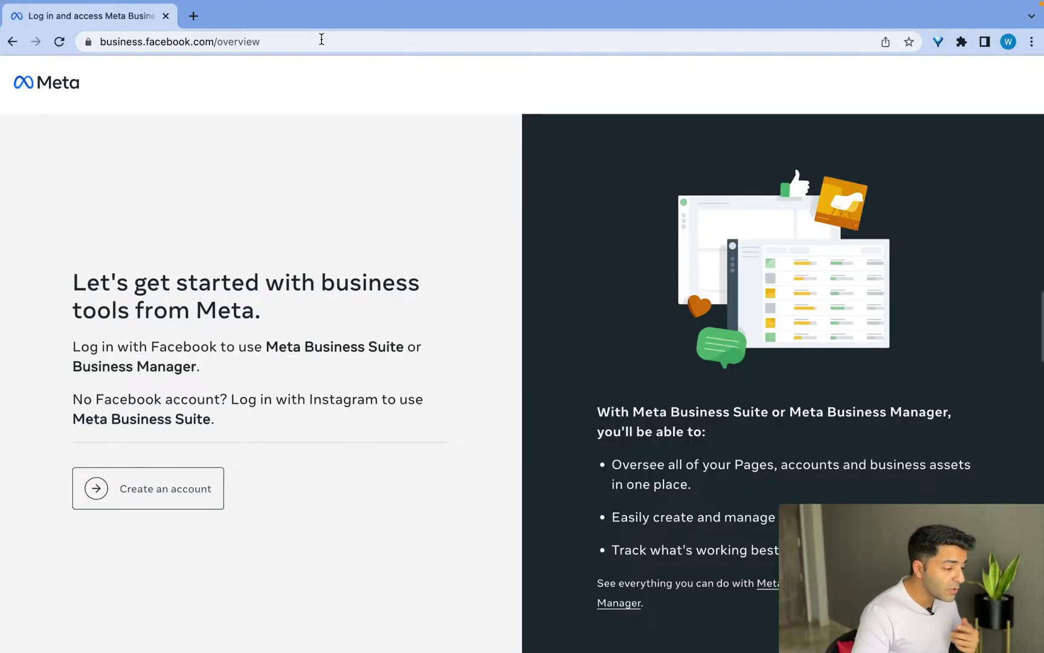
Step: Start a new business account and replace the prefilled personal name with EcomTushar
left_click(321, 38)
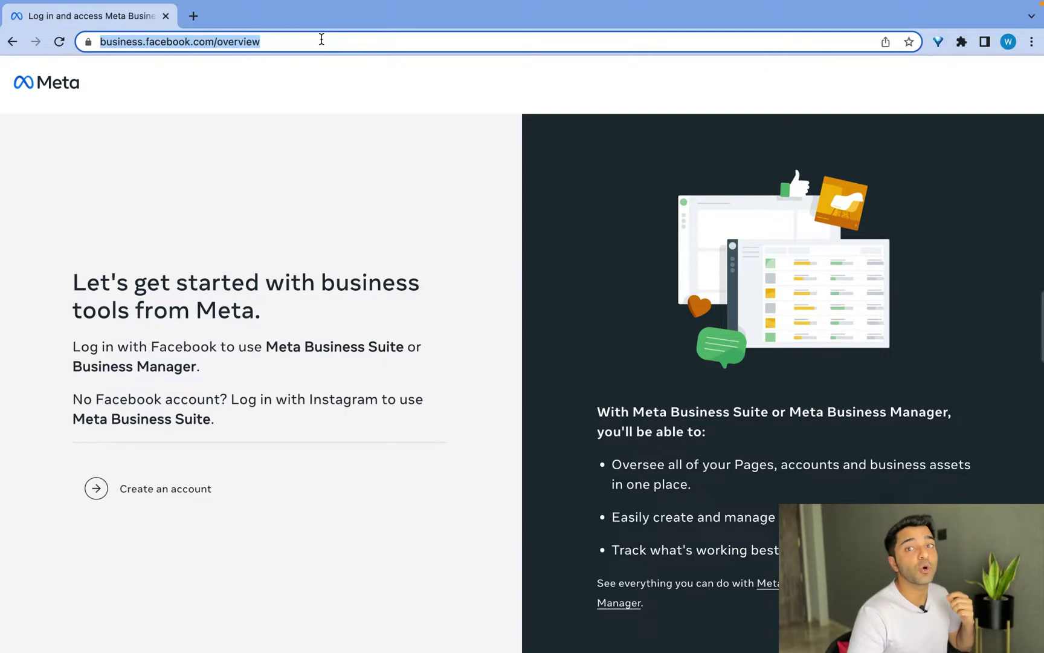
left_click(285, 181)
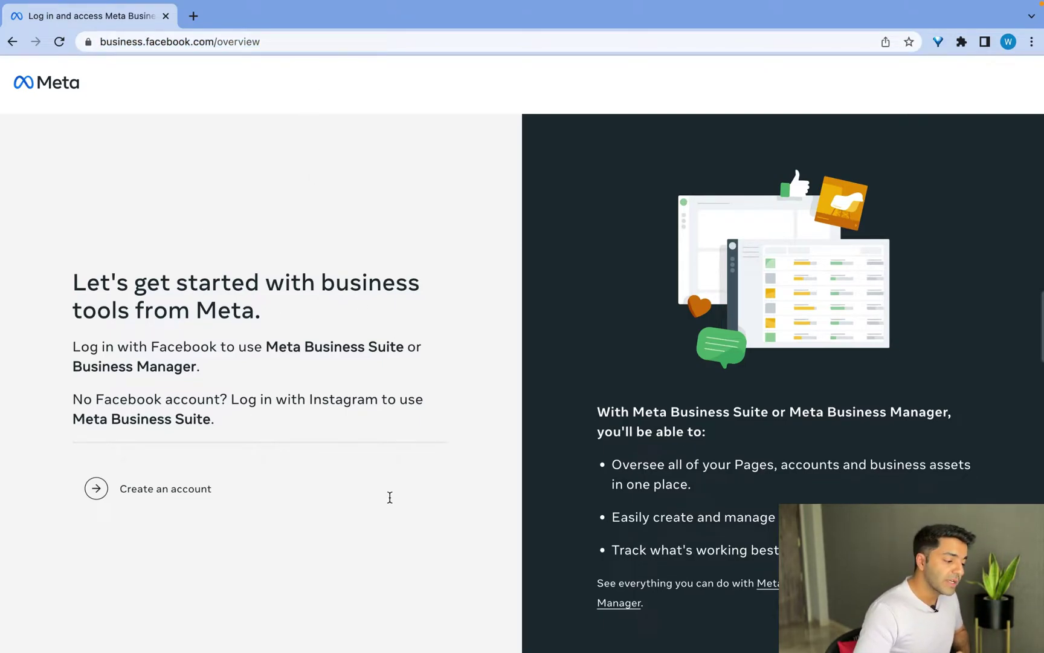
left_click(186, 499)
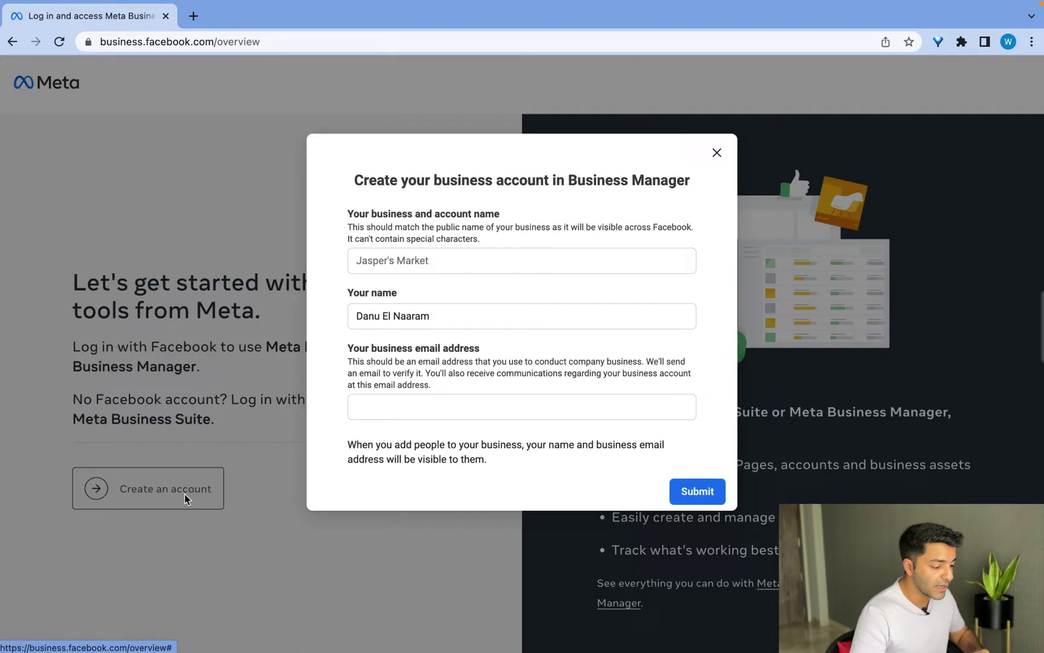
left_click(478, 321)
triple_click(478, 321)
type("E")
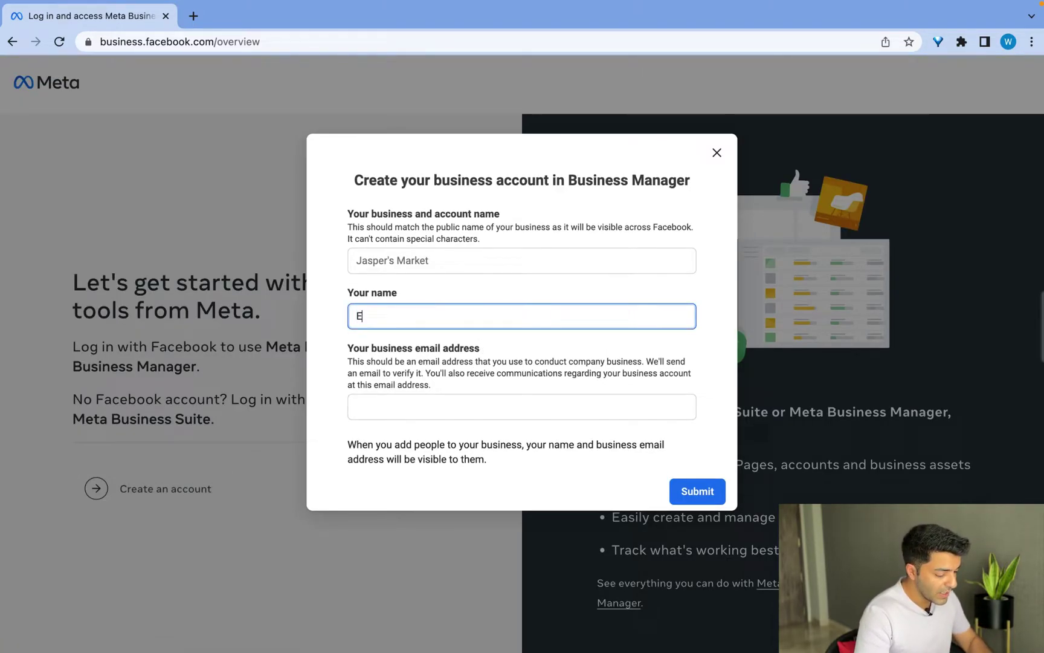
type("comTushar")
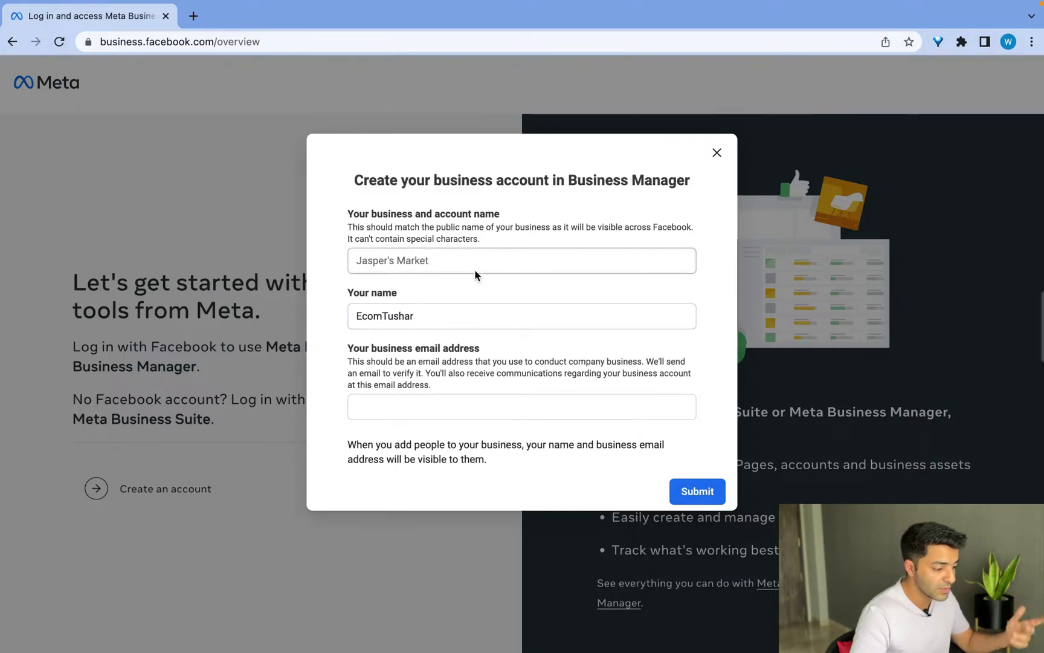
Step: Enter EcomTushar as the business name, fill in the business e-mail, and submit
left_click(464, 262)
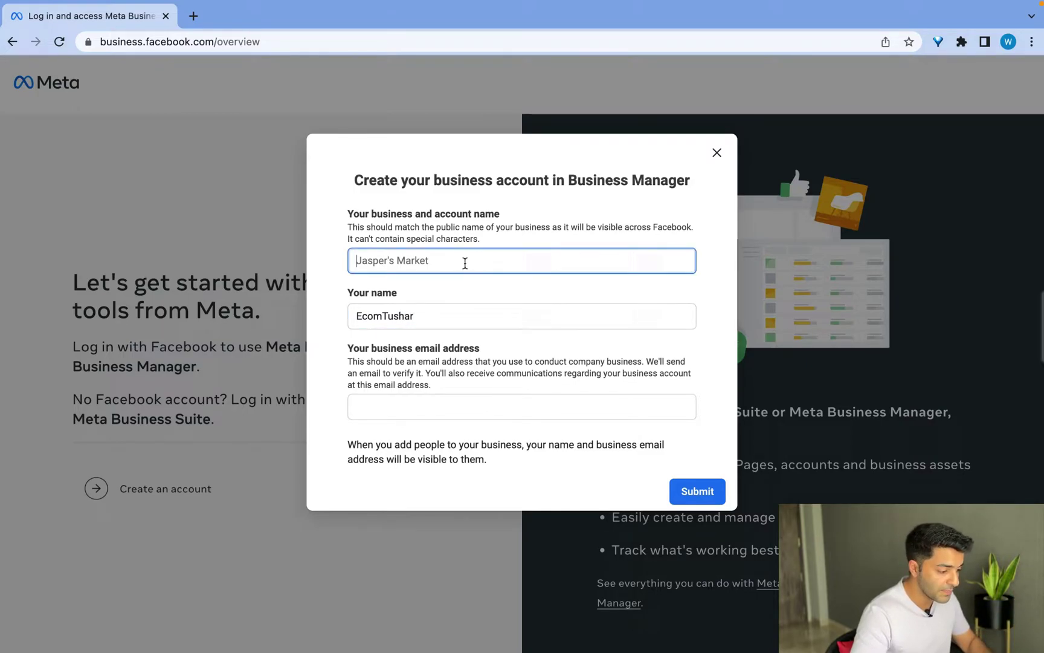
type("EcomTushar")
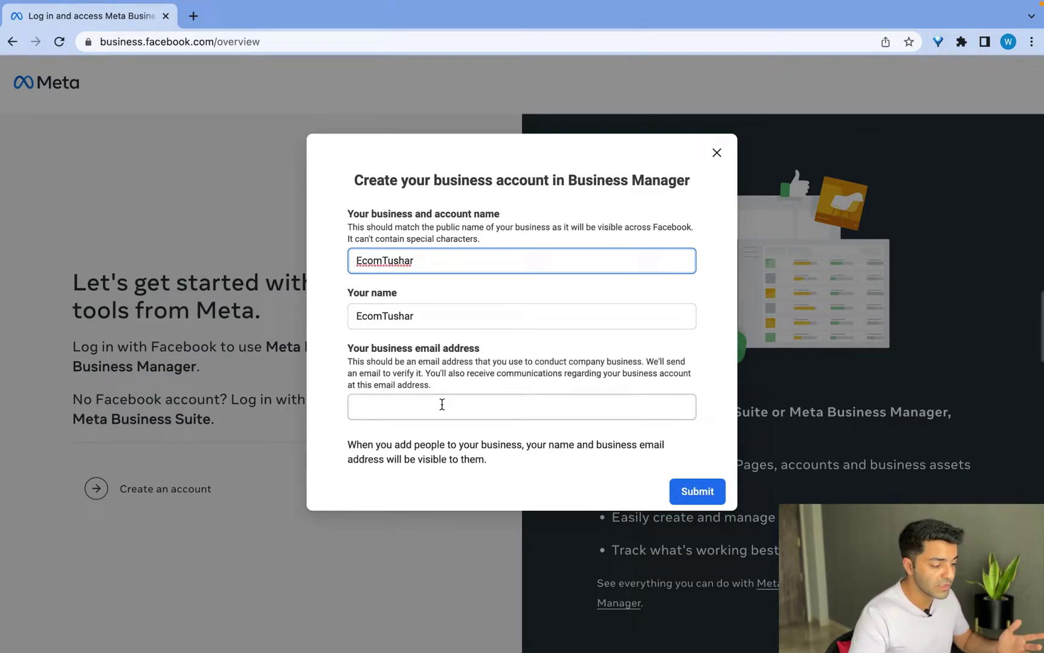
left_click(441, 404)
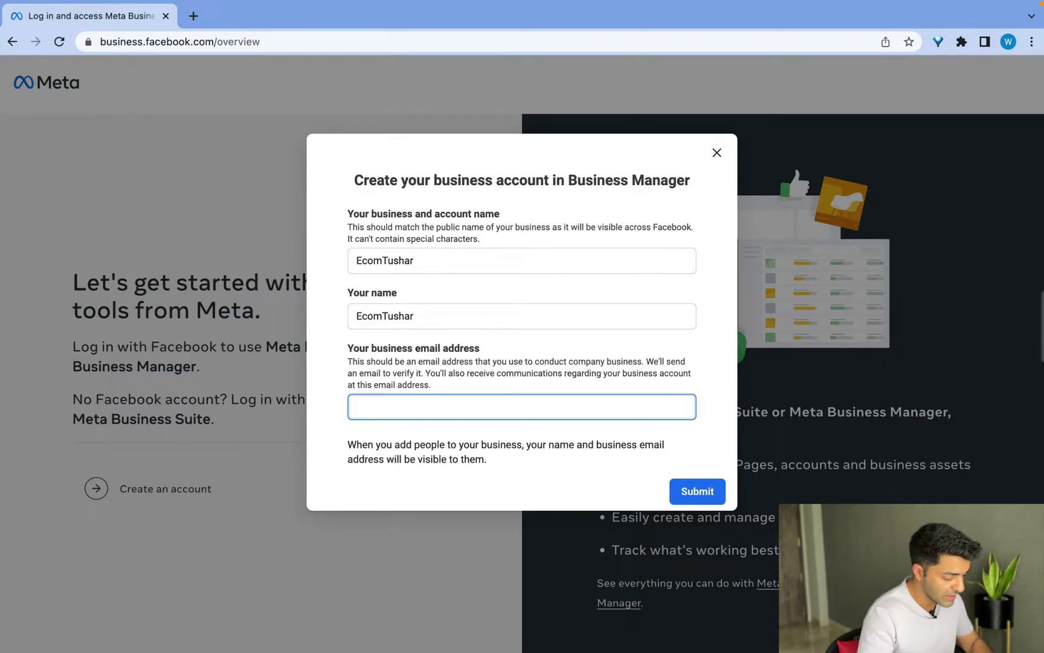
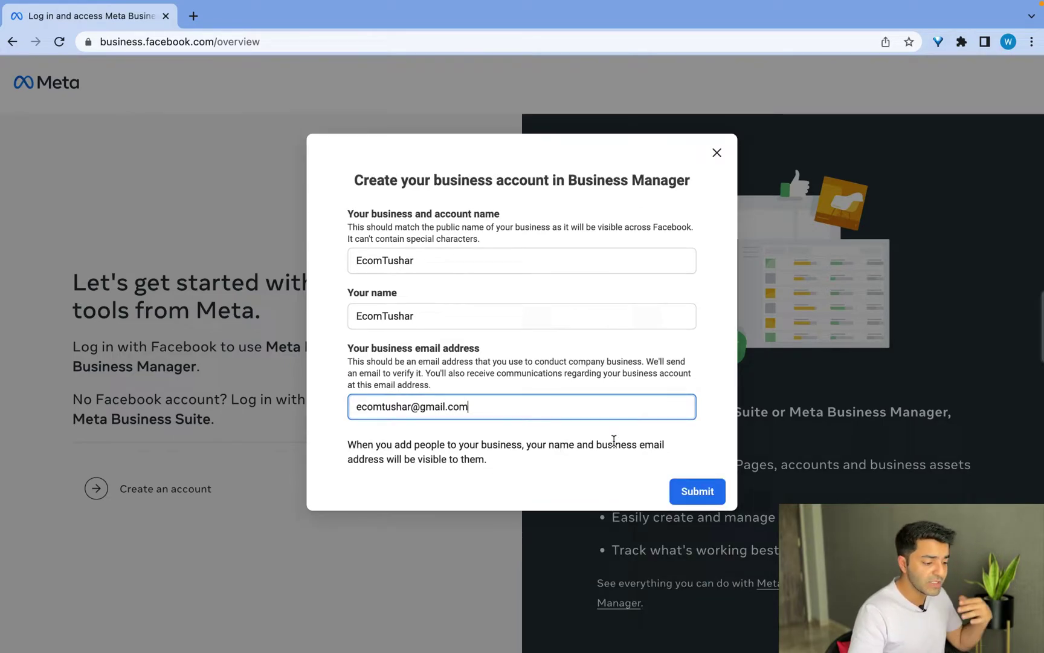
left_click(708, 495)
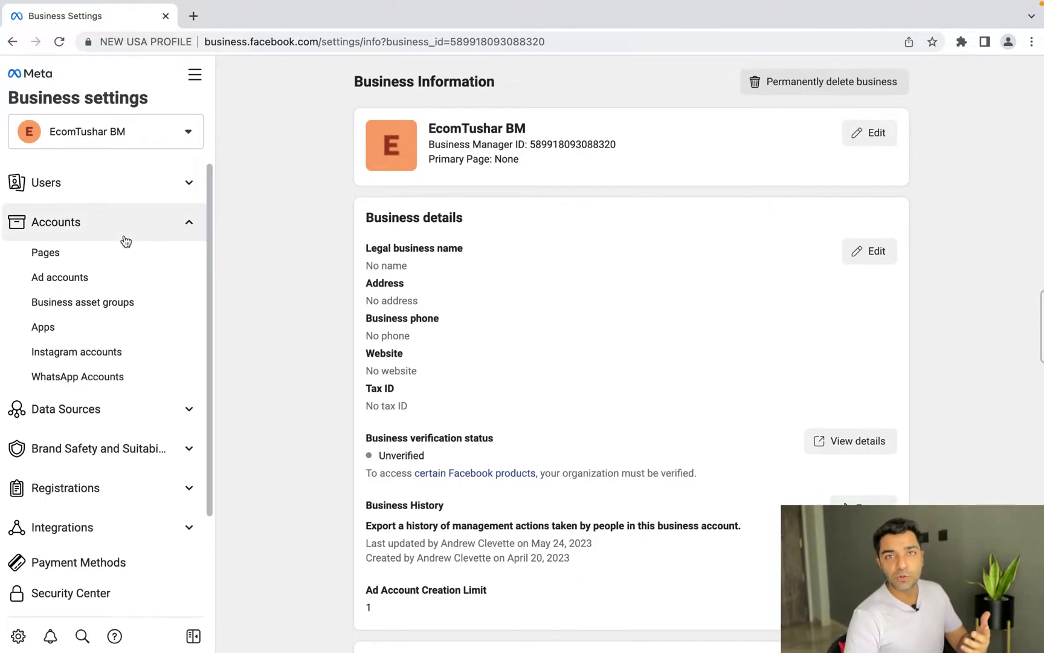
Step: Browse the People, Partners and System users pages under Users, then collapse Users
left_click(121, 192)
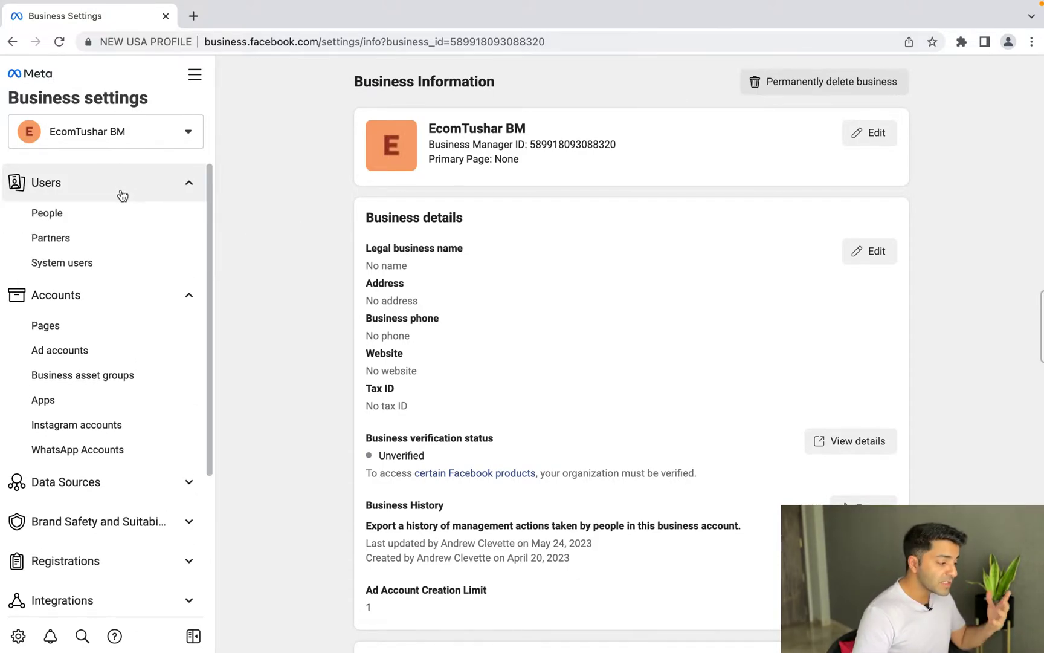
left_click(85, 219)
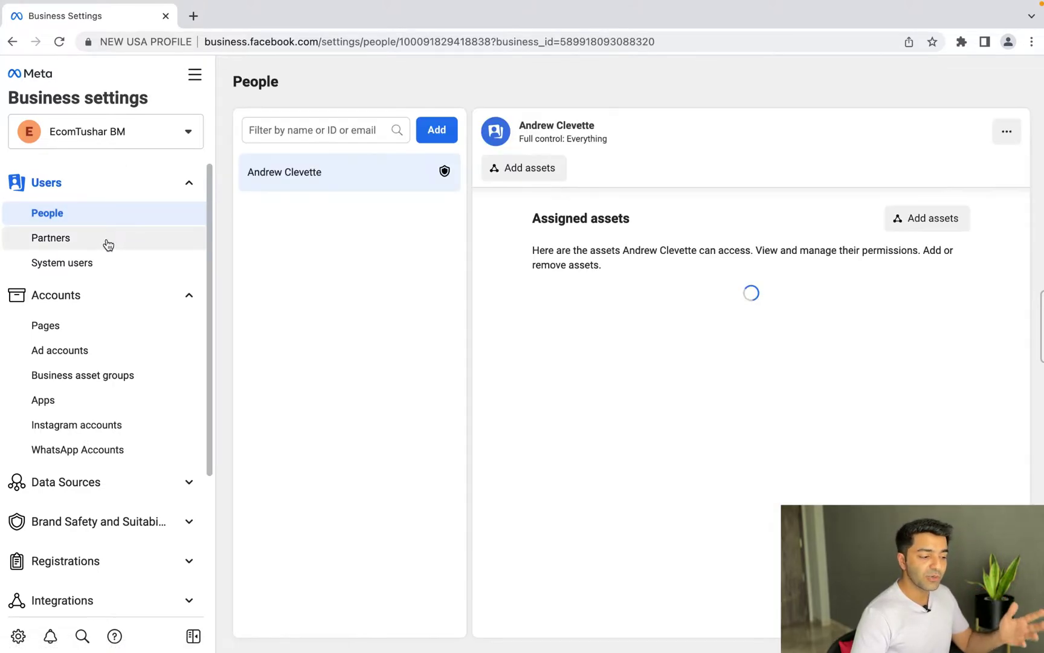
left_click(106, 243)
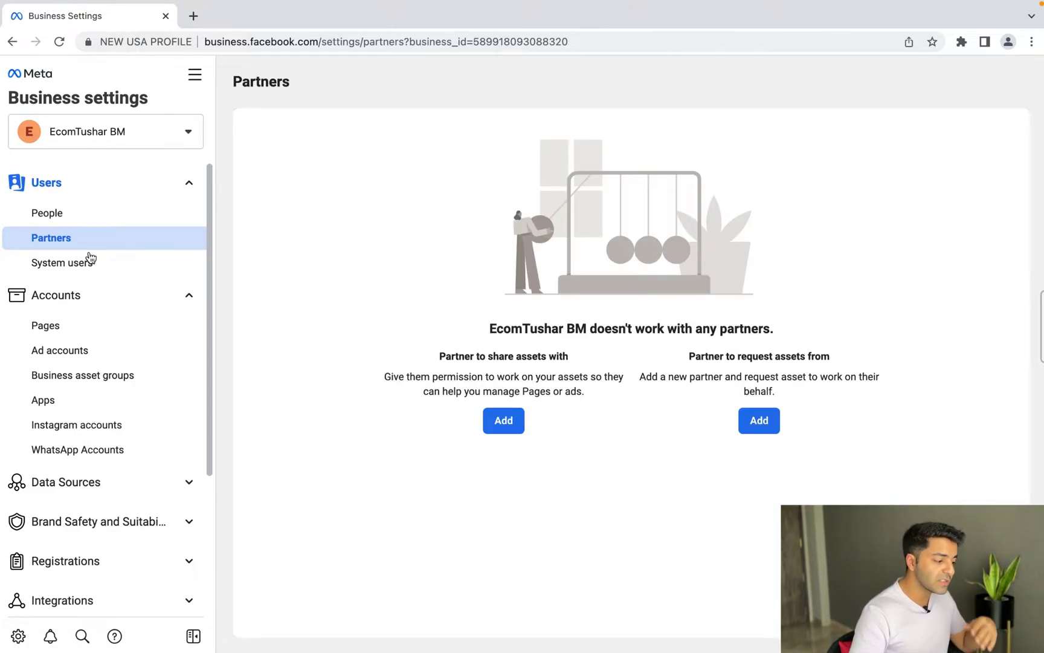
left_click(93, 263)
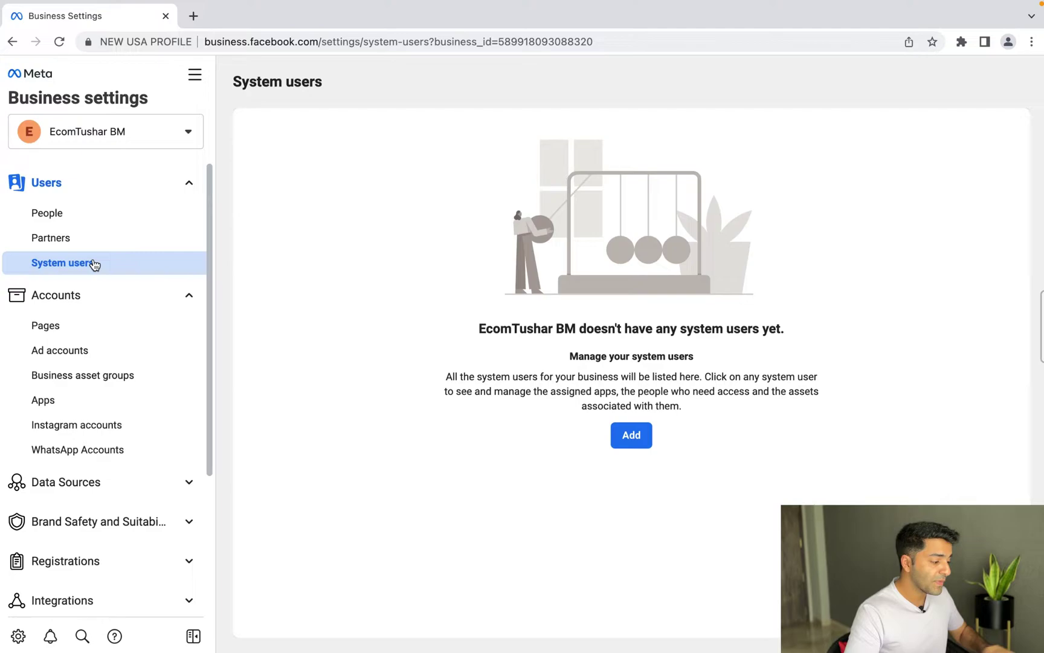
left_click(169, 185)
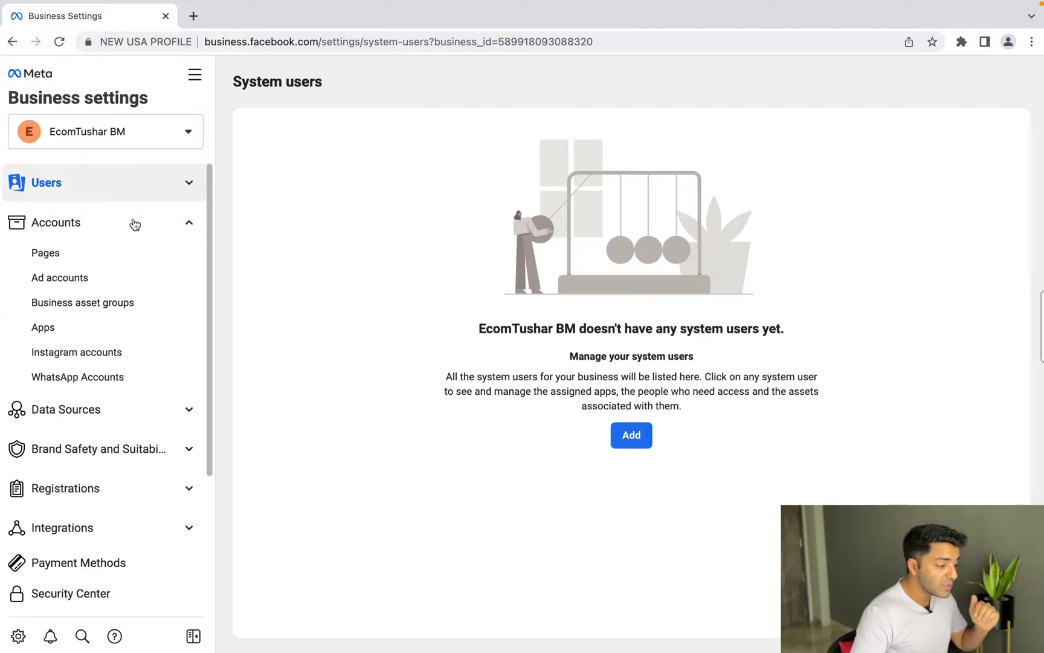
Step: Check the empty Pages list, then choose Add > Create a new ad account from Ad accounts
left_click(98, 258)
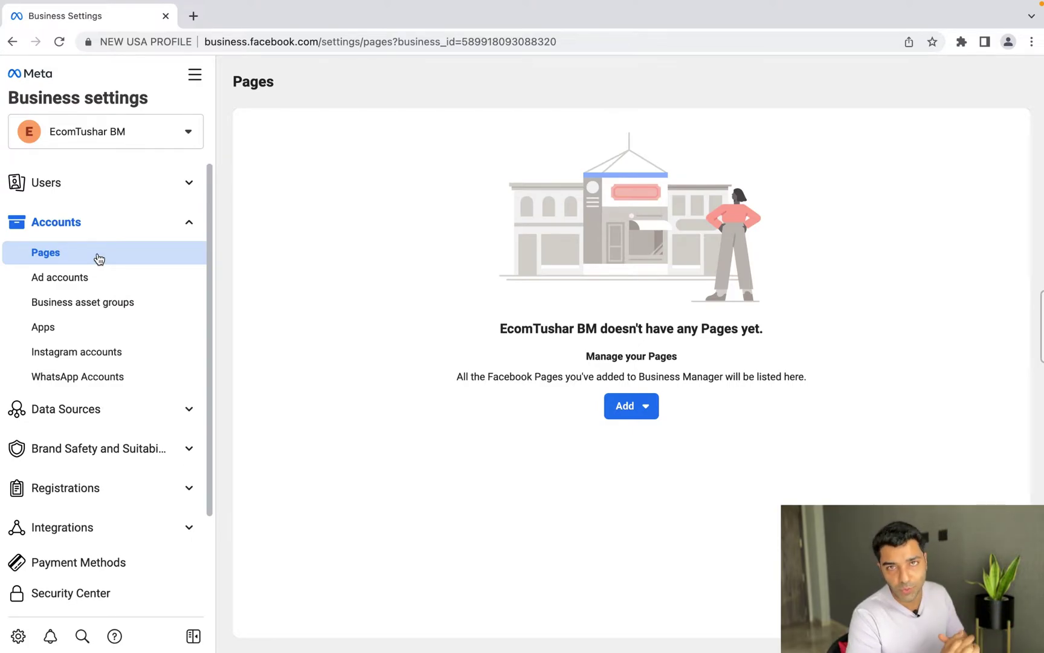
left_click(93, 285)
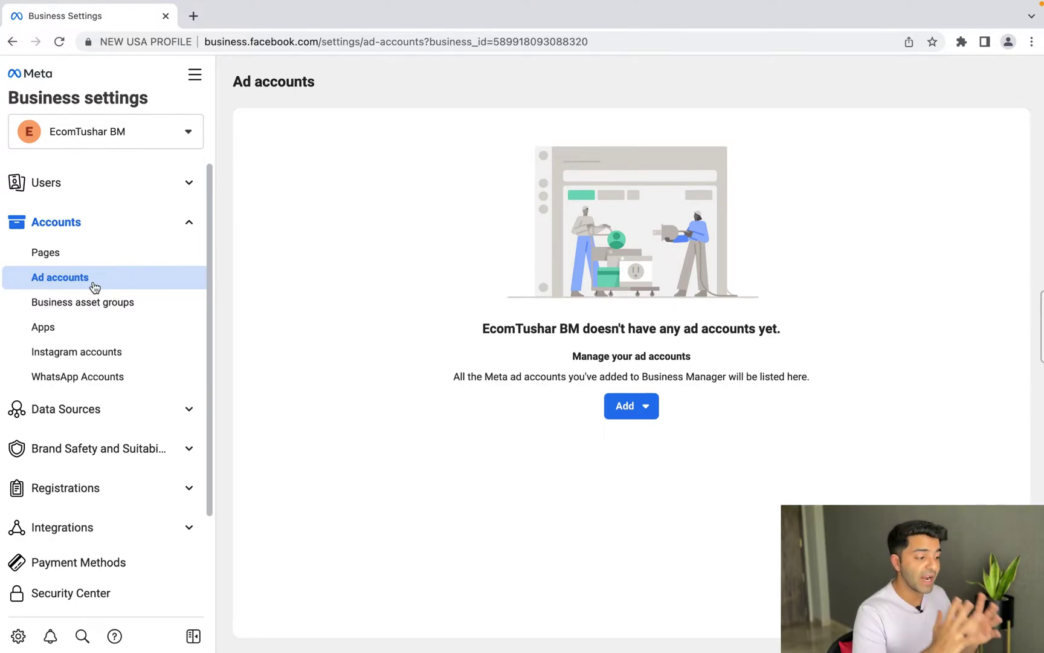
left_click(642, 404)
left_click(683, 579)
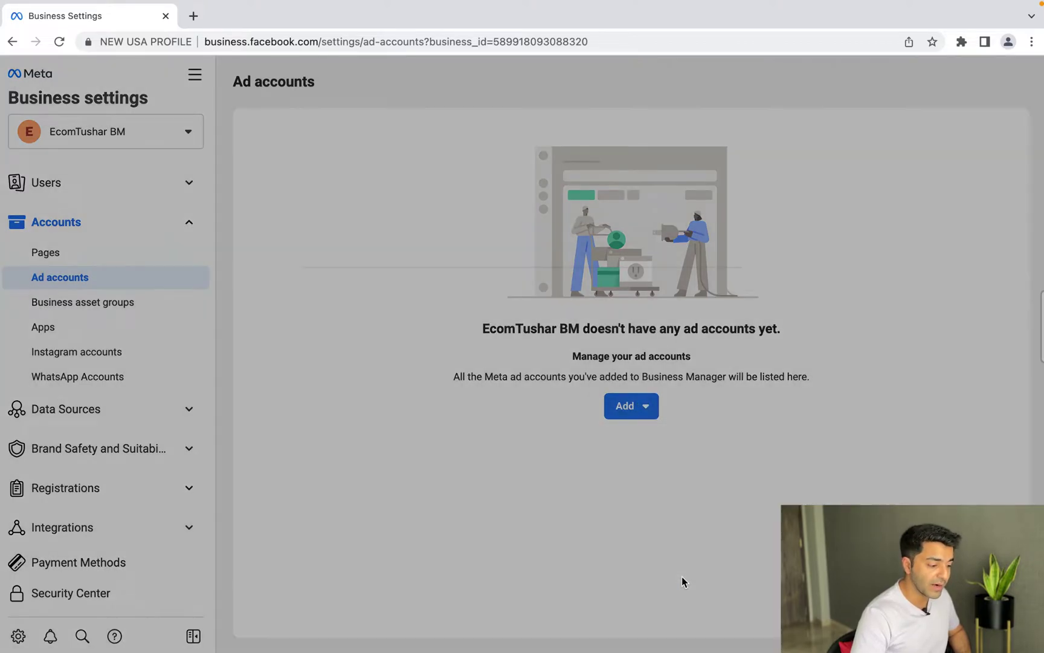
Step: Create 'EcomTushar Ad Account' in US Dollars on Los Angeles time, marked for my own business
left_click(380, 401)
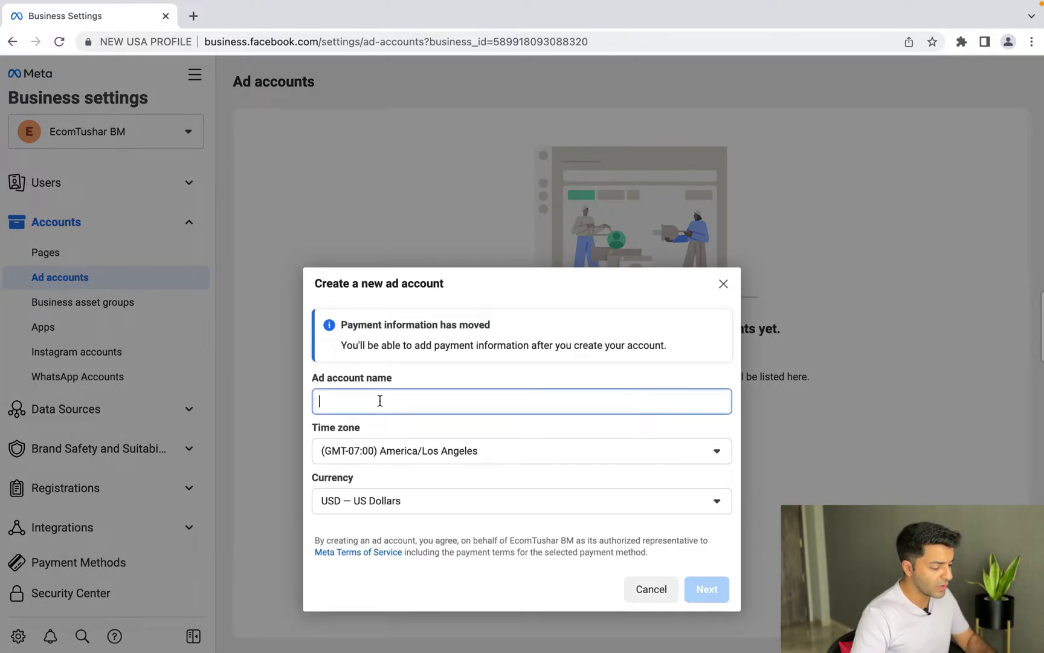
type("Ecom")
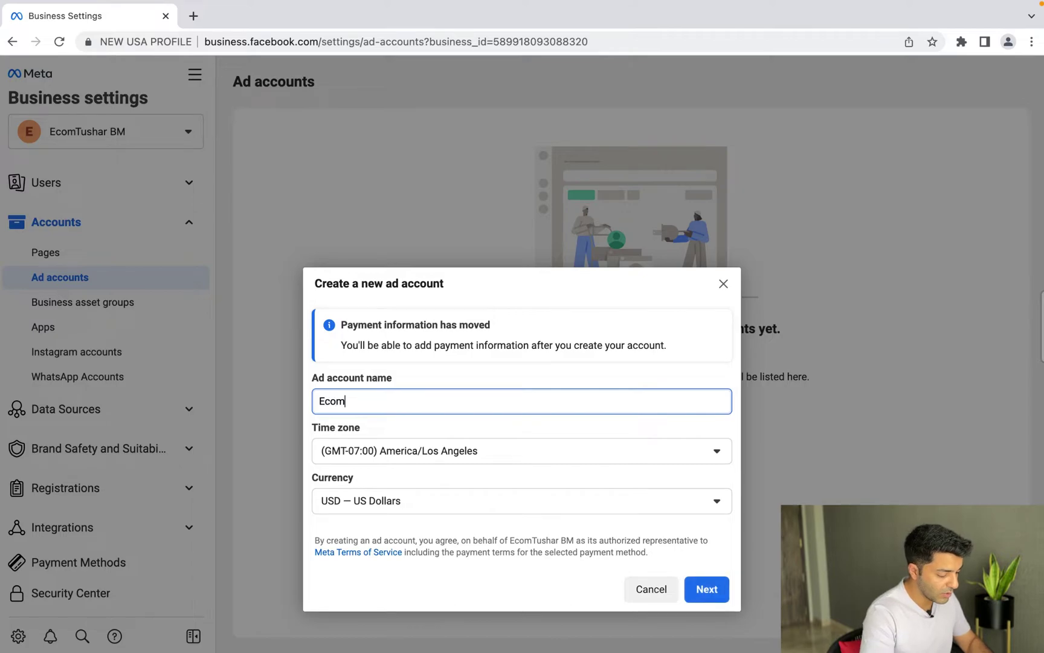
type("Tushar Ad")
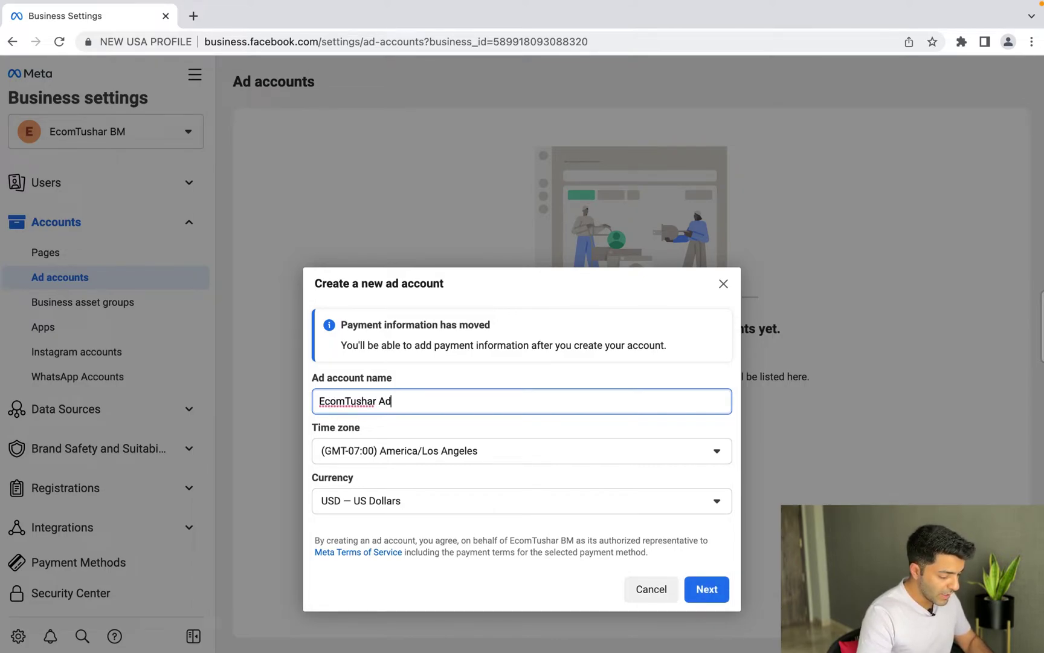
type(" Account")
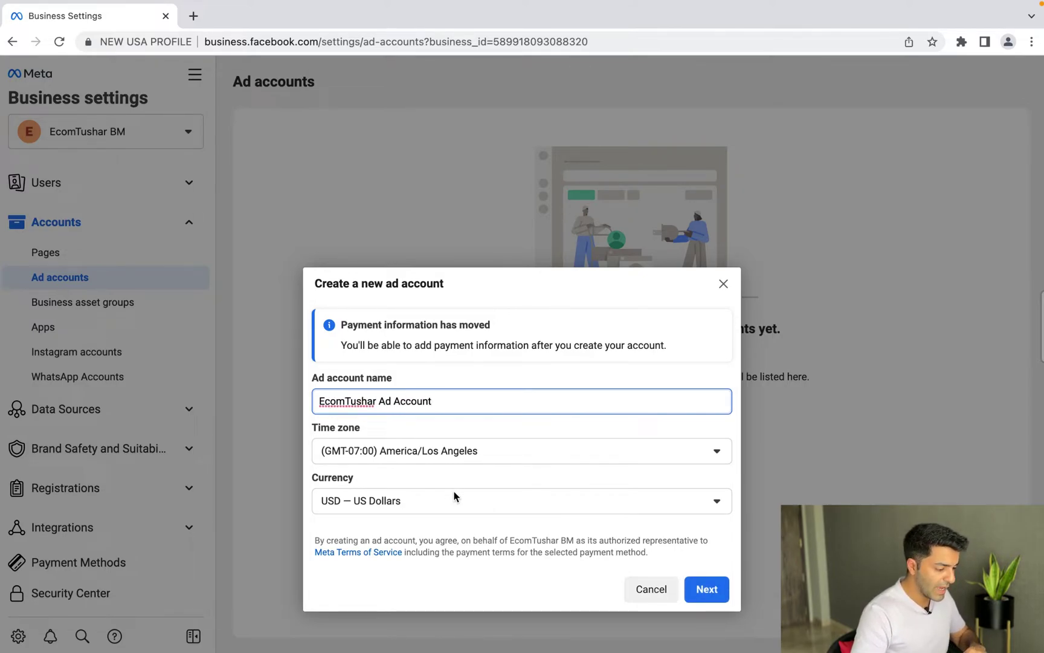
left_click(440, 454)
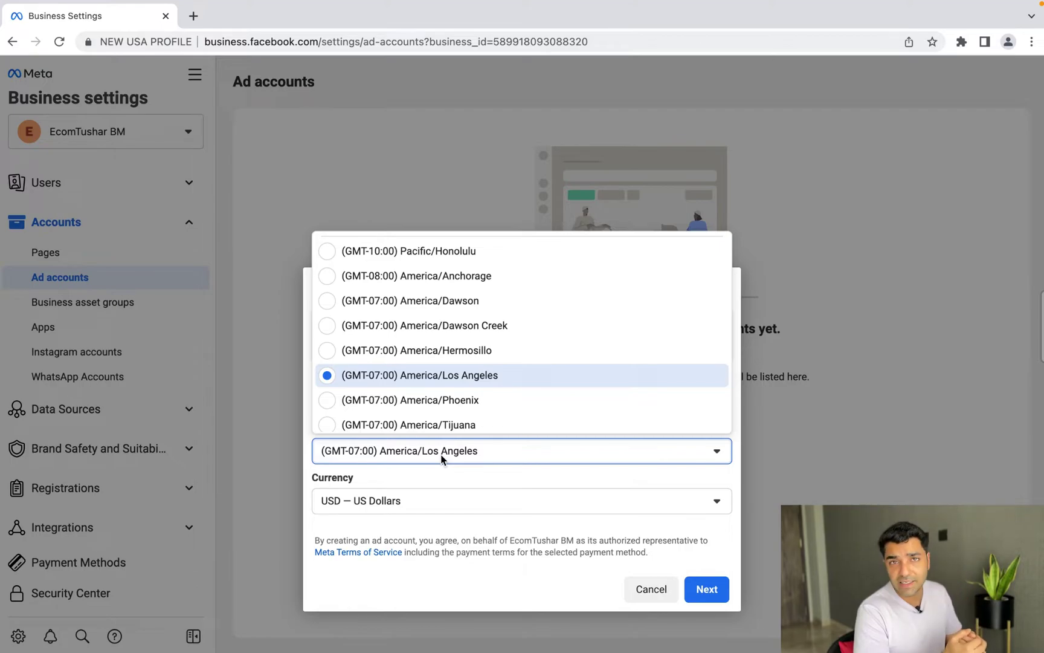
left_click(462, 504)
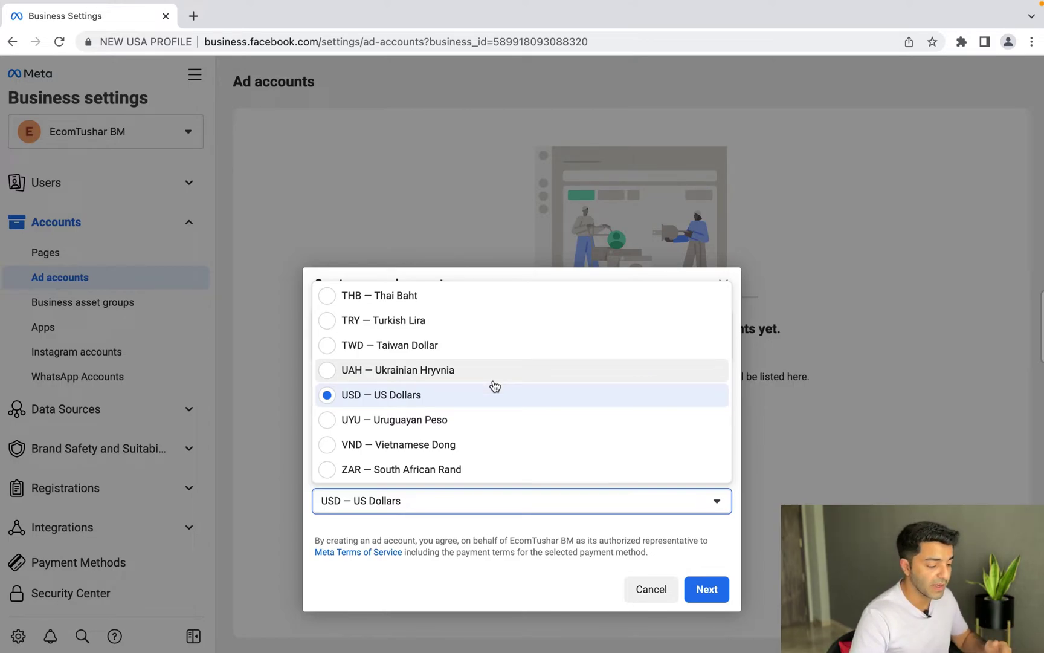
left_click(452, 579)
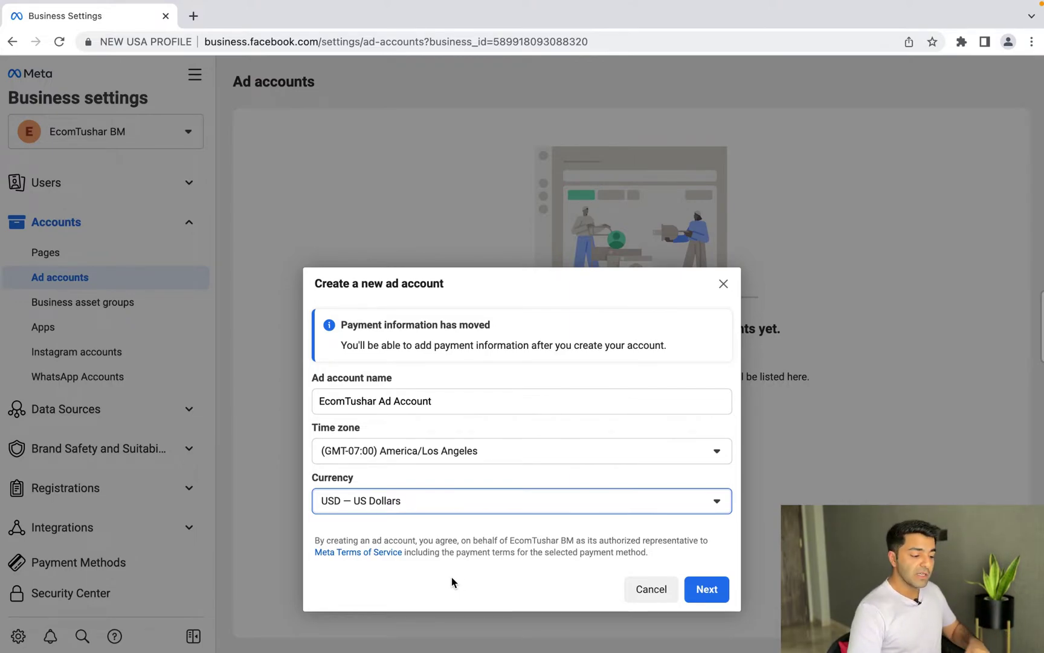
key("Tab")
key("Tab")
key("Return")
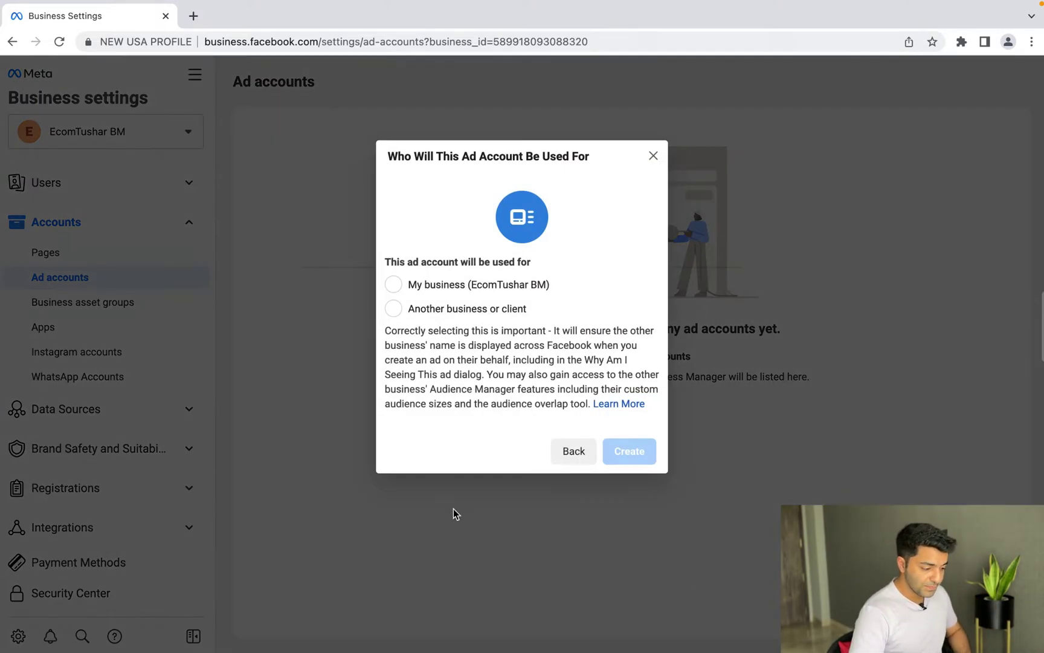
left_click(437, 292)
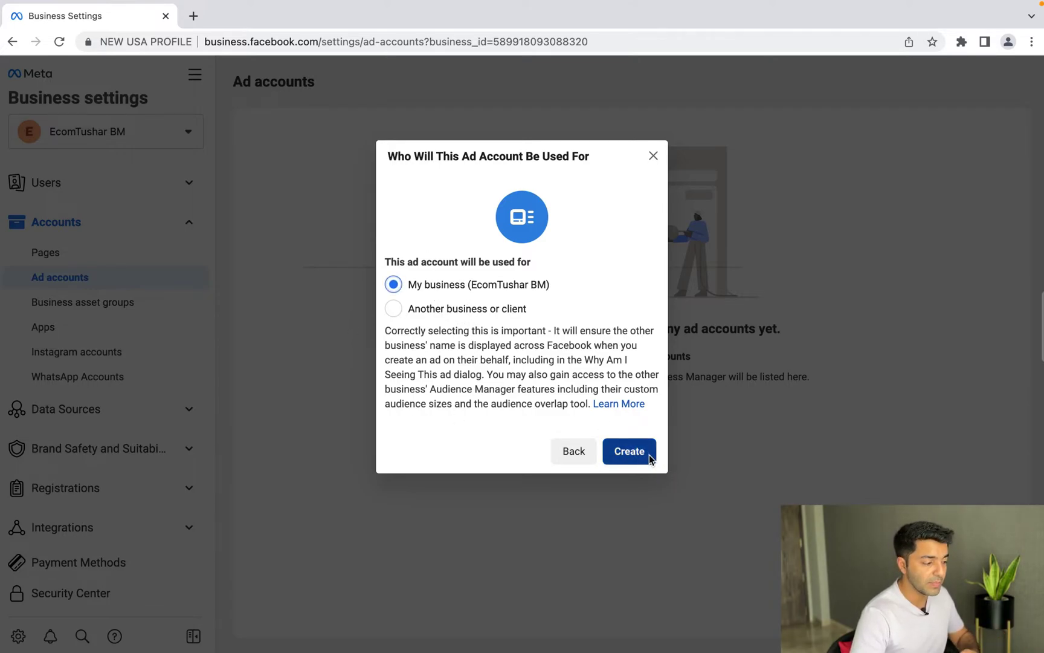
left_click(629, 451)
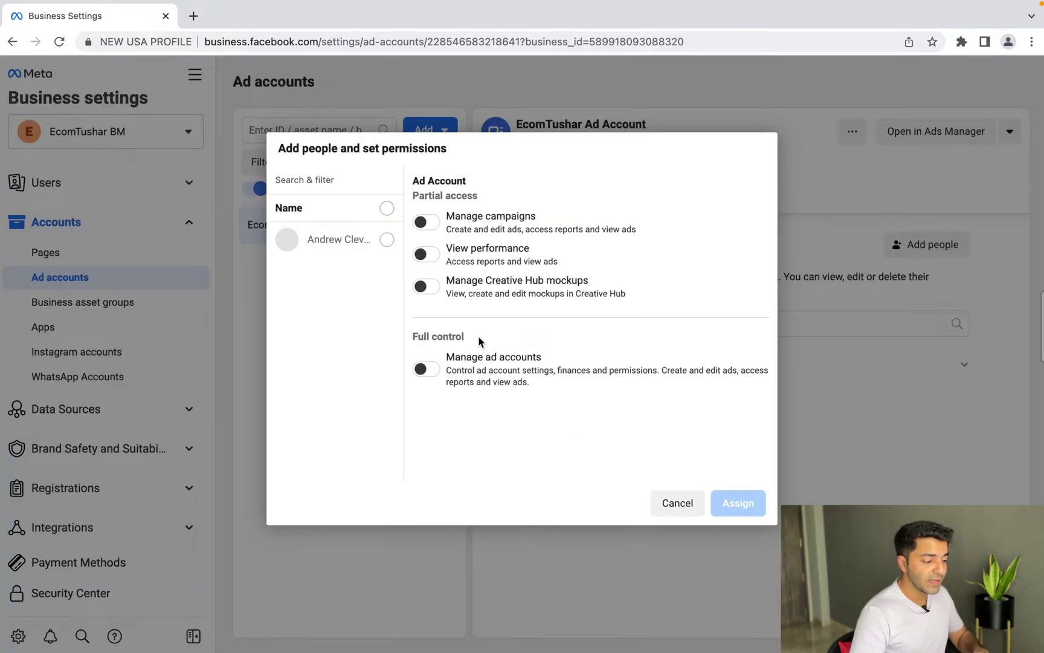
Step: Assign the business's person Manage ad accounts full control over the new ad account
left_click(425, 370)
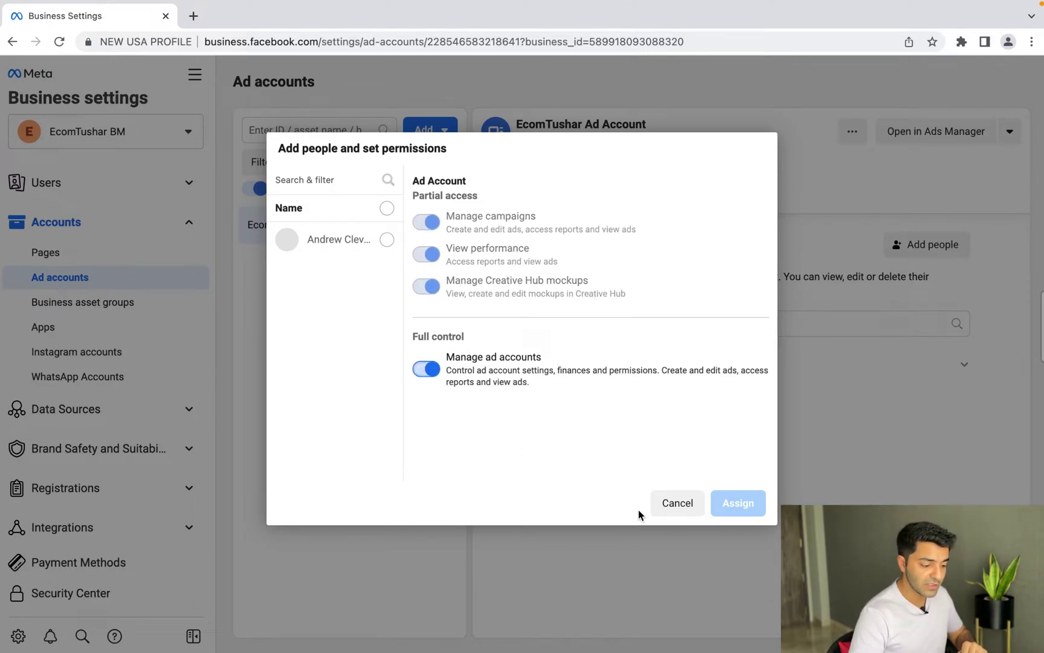
left_click(387, 239)
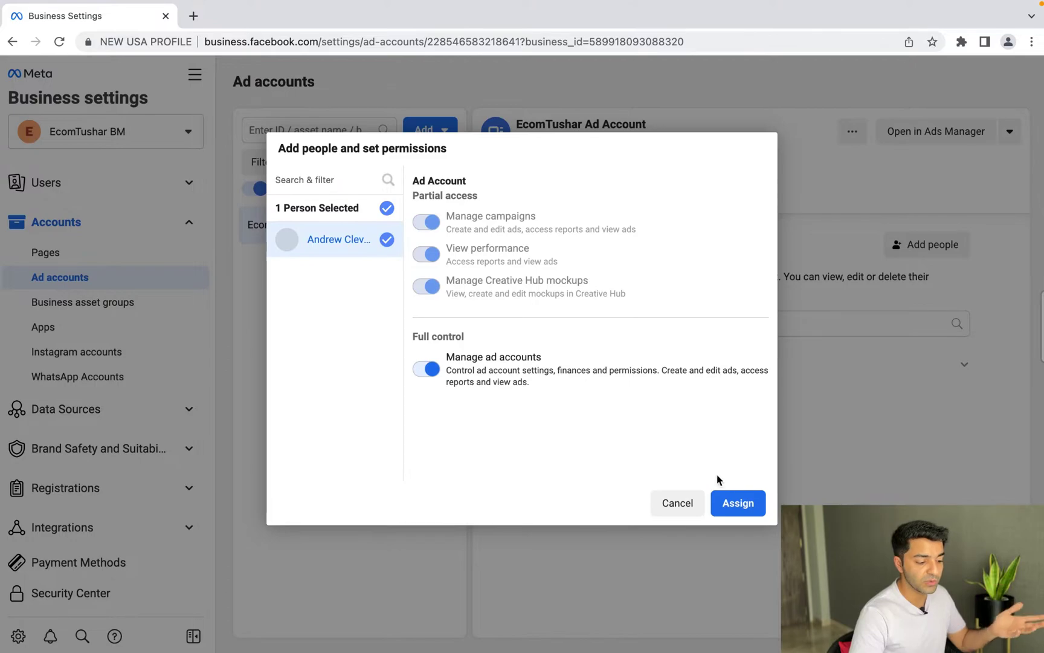
left_click(739, 504)
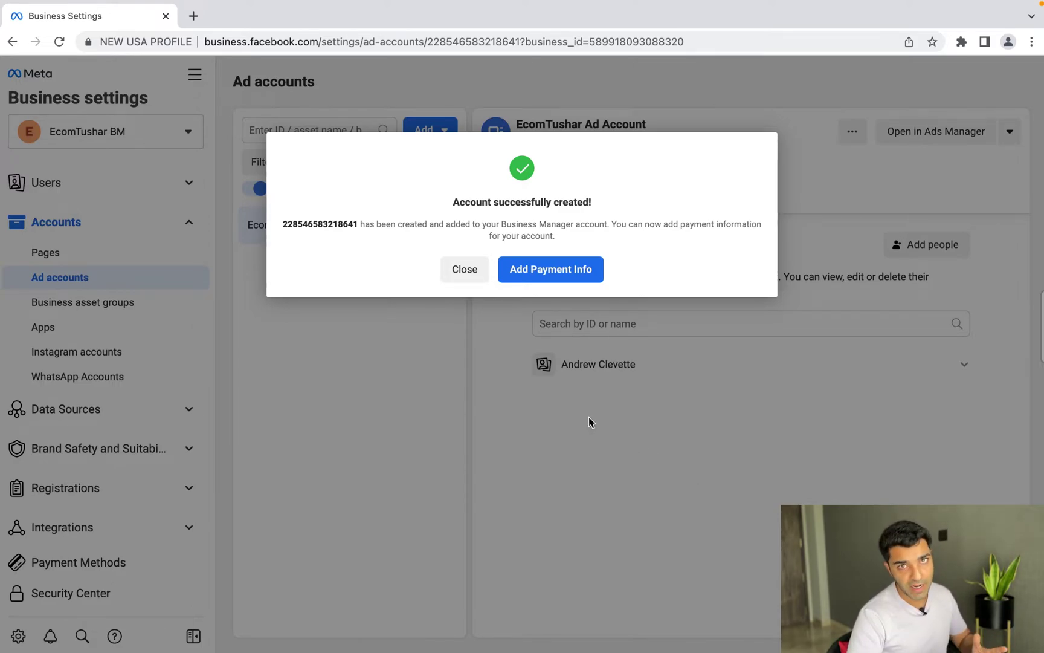
Step: Confirm location and currency in Add Payment Info, then close the payment dialog unfinished
left_click(552, 270)
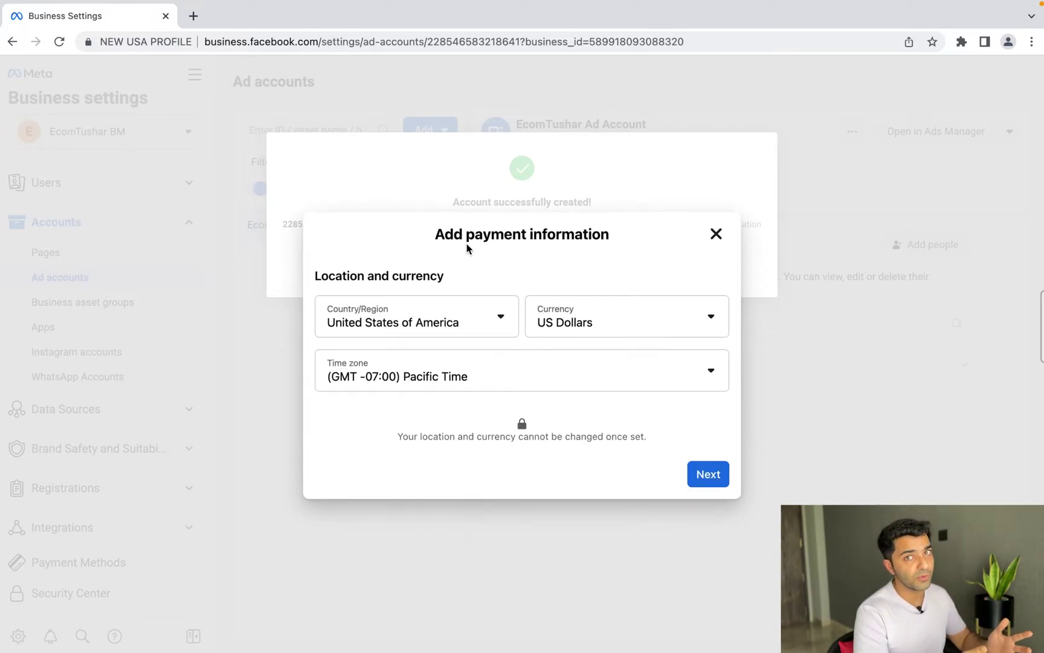
left_click(711, 482)
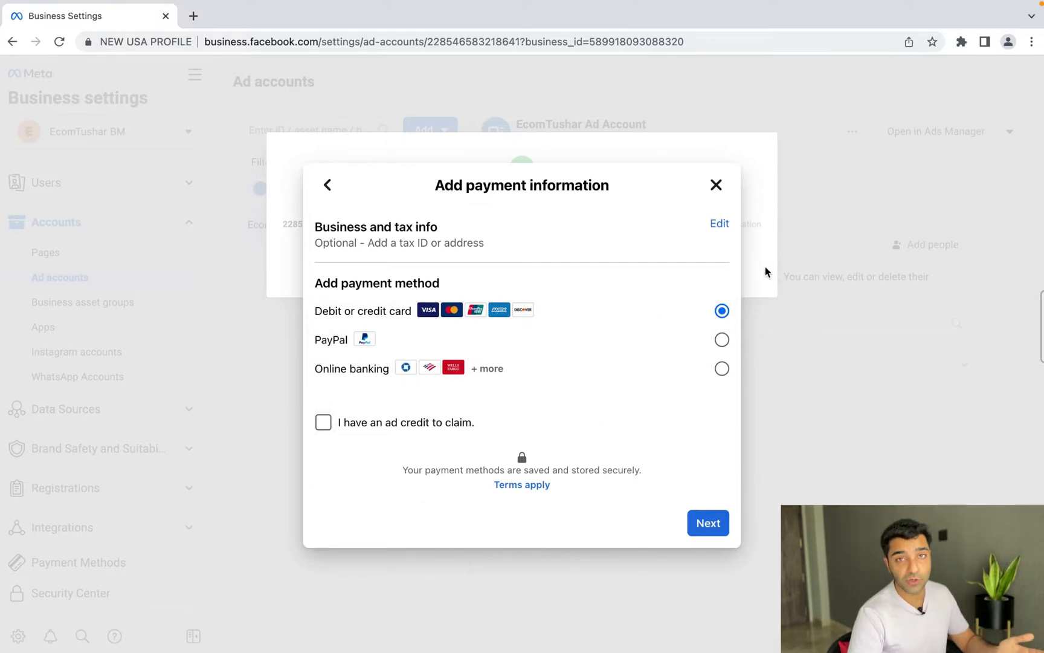
left_click(716, 185)
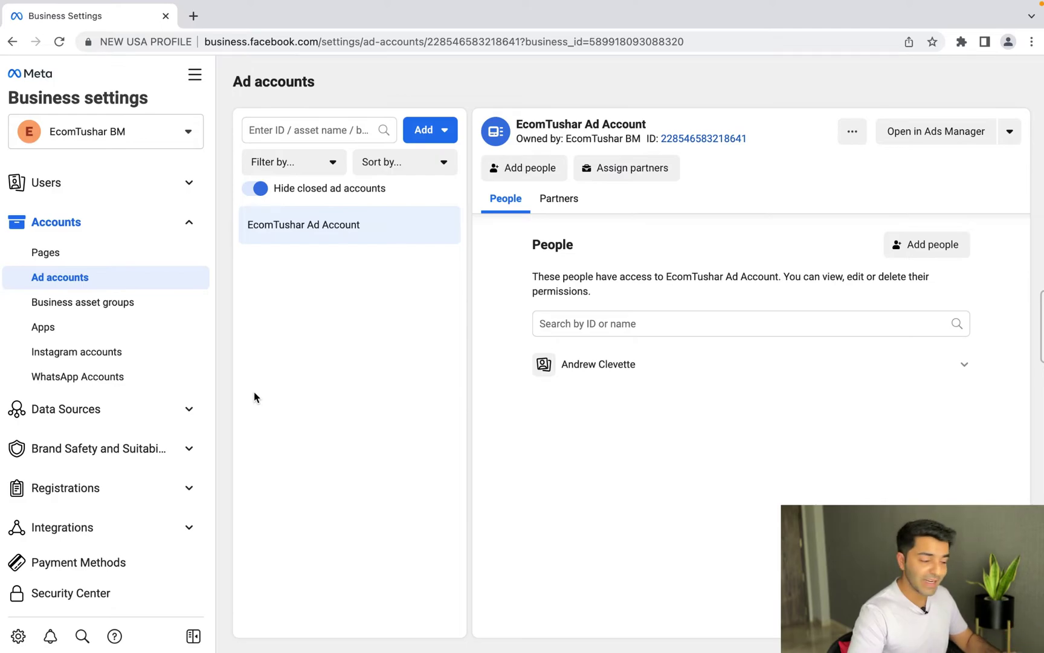
Step: Go to the Pages section under Accounts in the sidebar
left_click(101, 258)
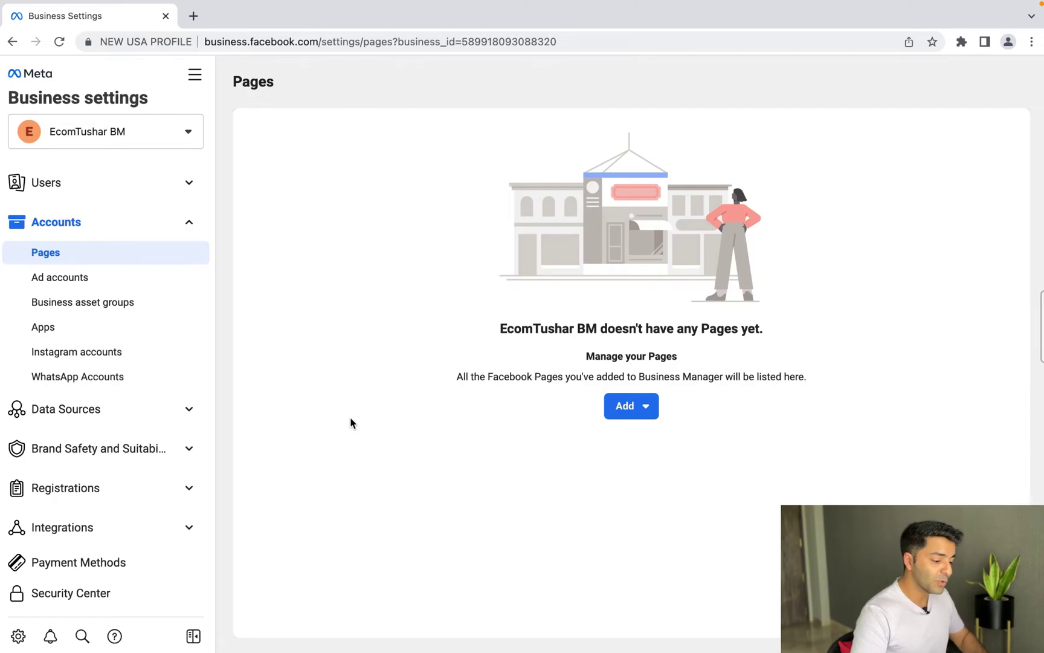
Step: Create a new Page named EcomTushar with the Brand category
left_click(647, 406)
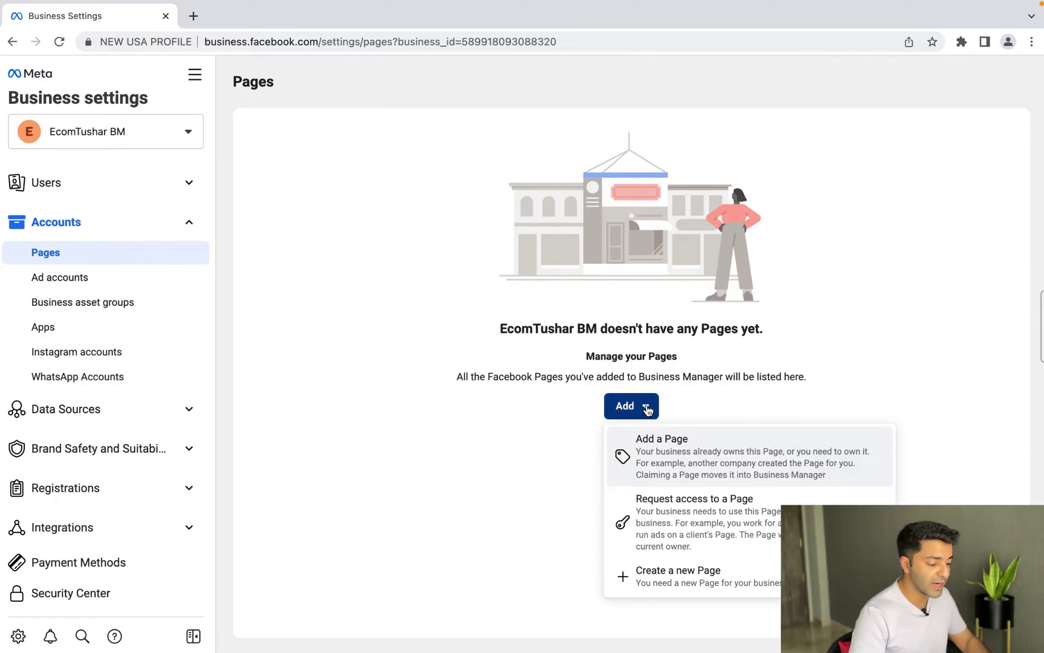
left_click(662, 608)
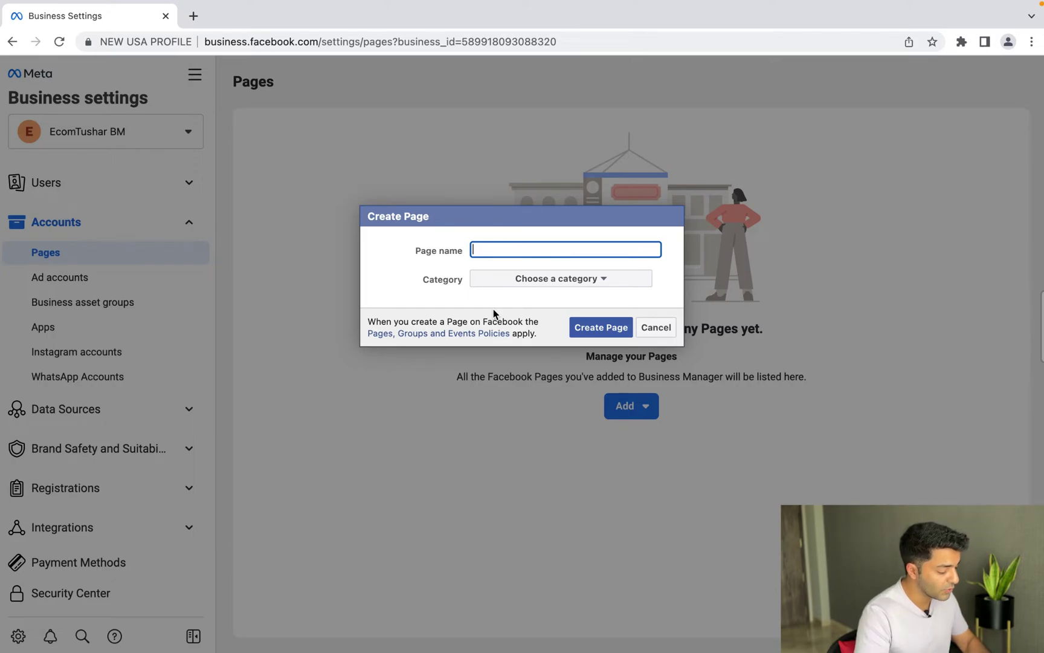
type("EcomTushar")
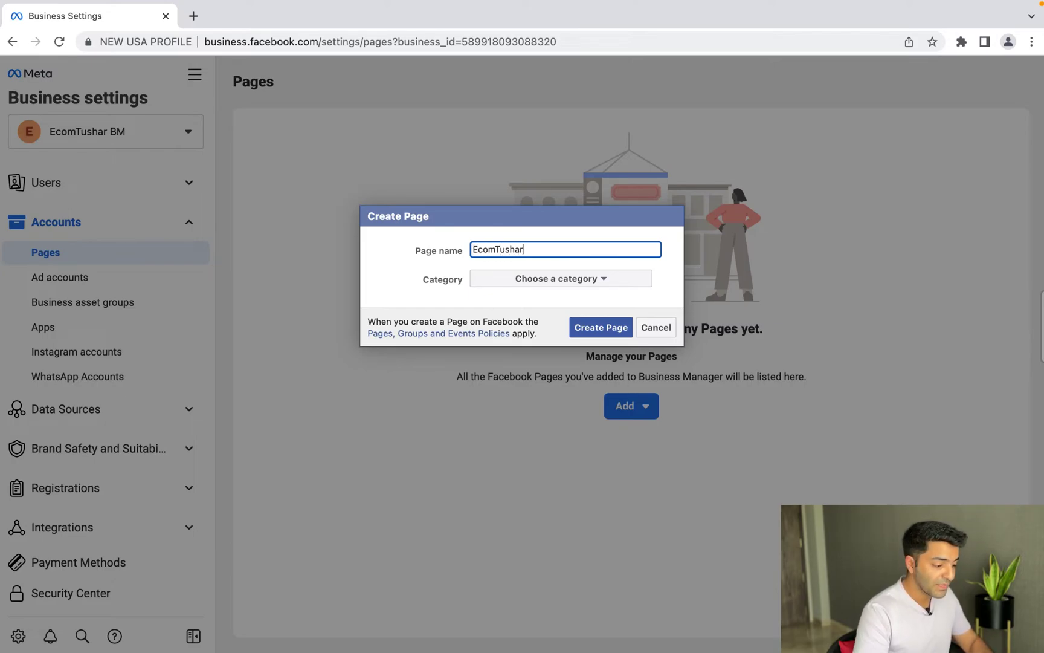
left_click(577, 280)
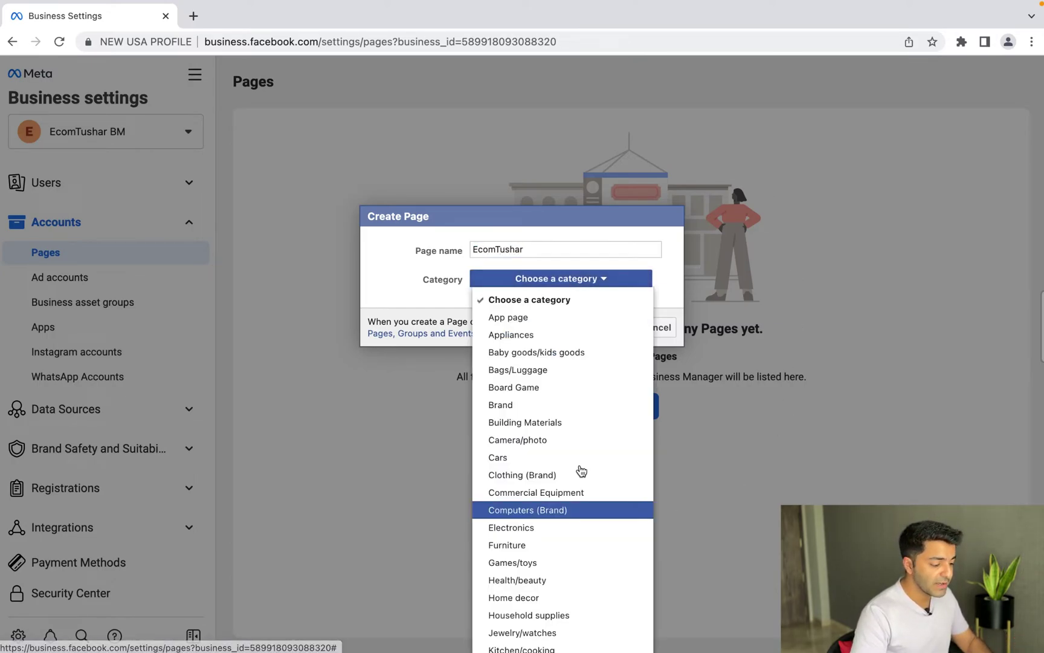
left_click(550, 405)
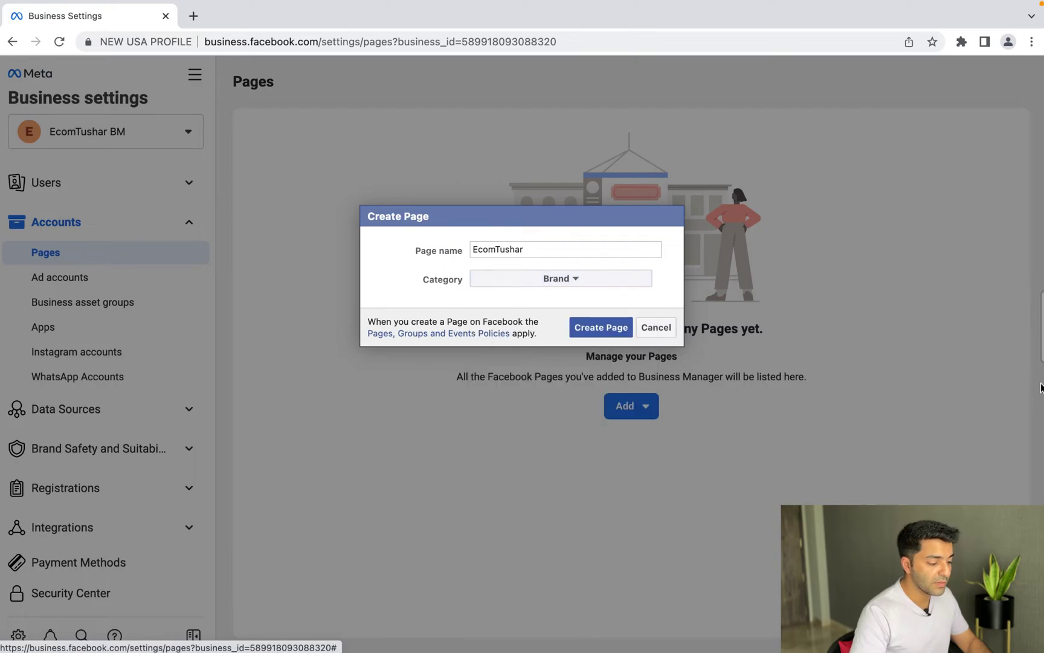
left_click(616, 329)
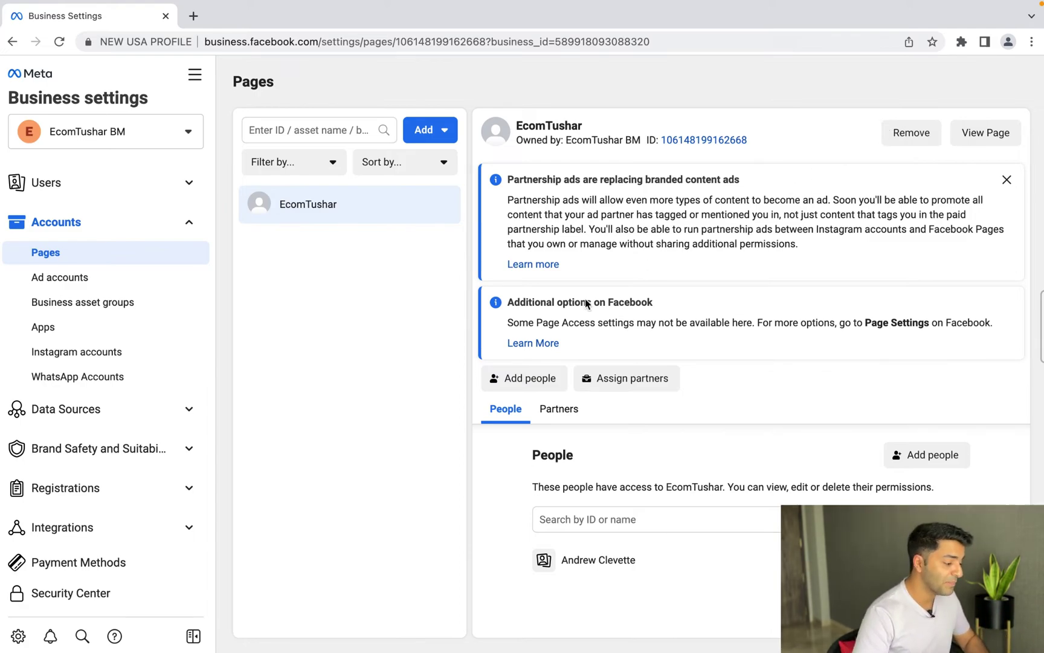
Step: Add a pixel under Data Sources > Pixels with its default name and skip website installation
left_click(105, 425)
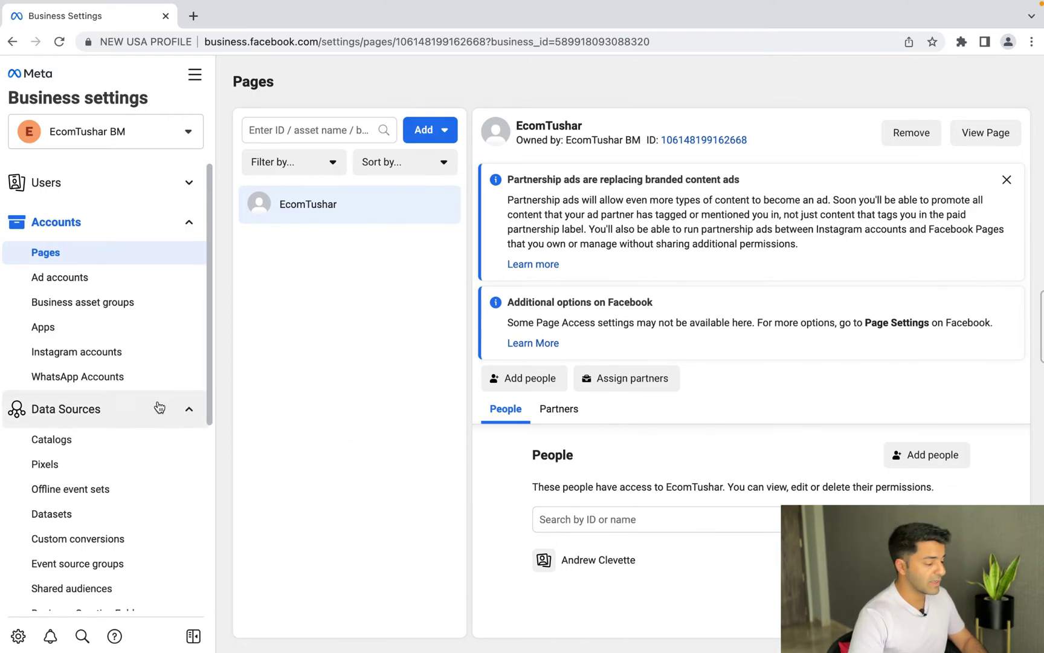
left_click(62, 464)
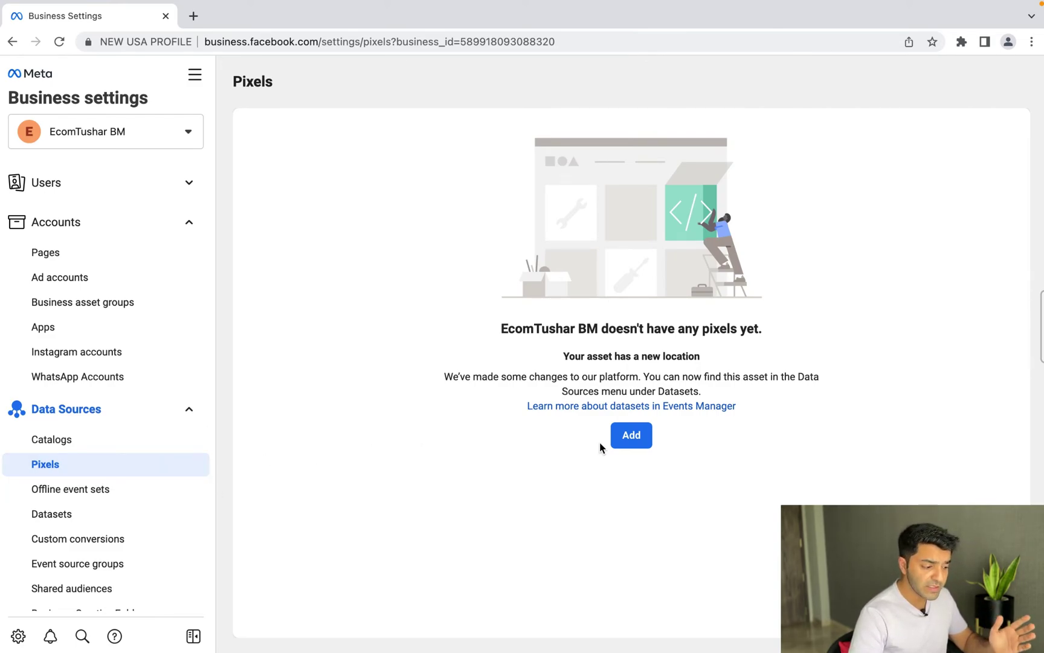
left_click(626, 438)
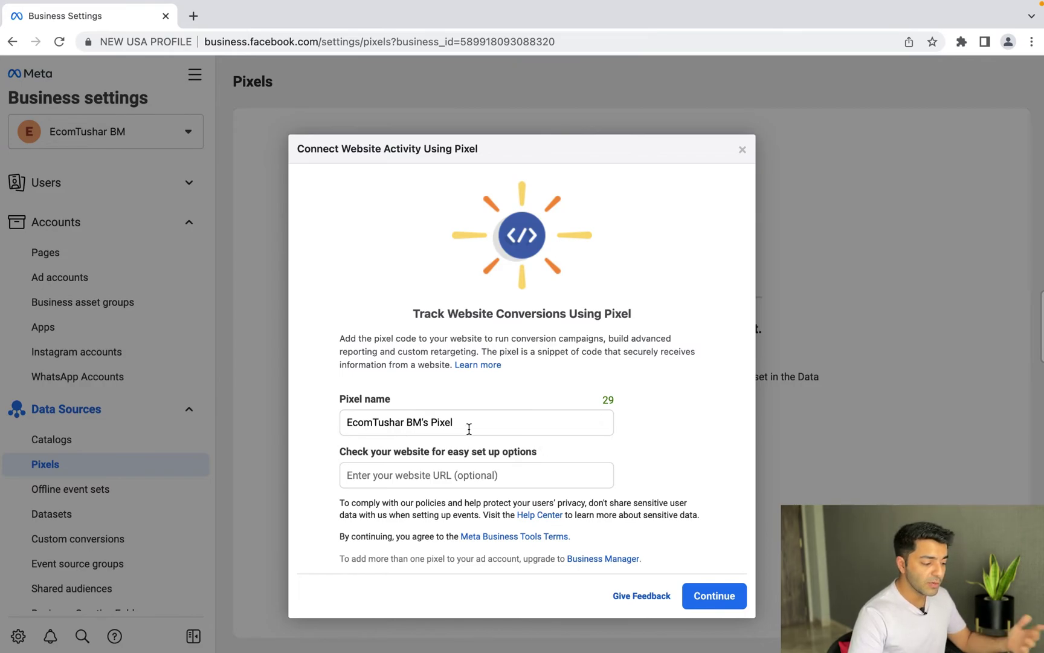
left_click(717, 596)
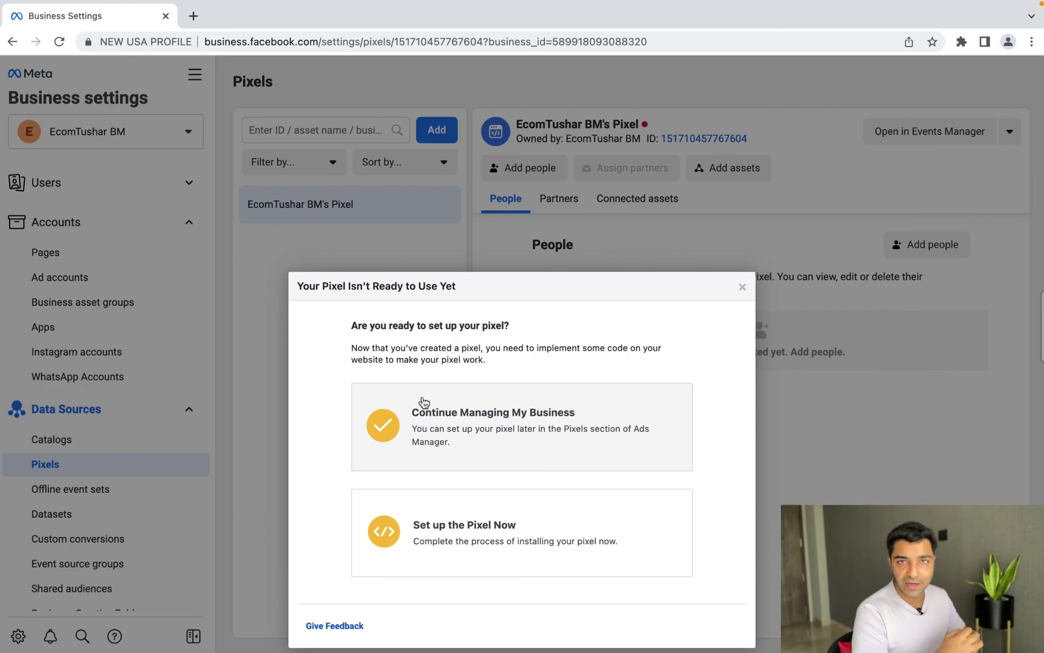
left_click(742, 287)
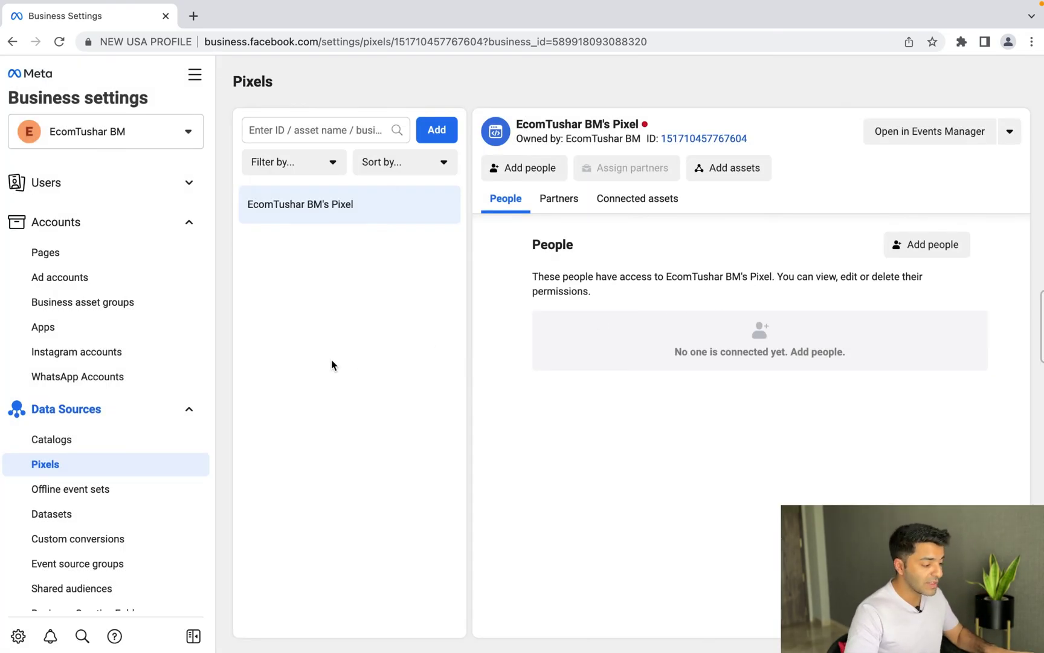
scroll(146, 460, "down", 5)
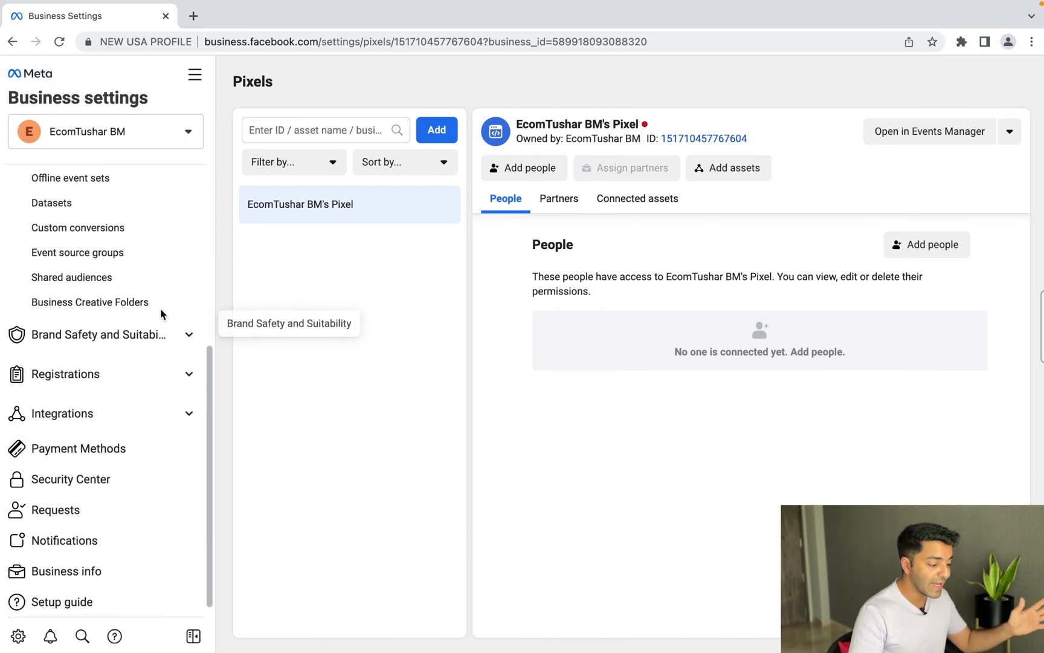
scroll(161, 312, "up", 5)
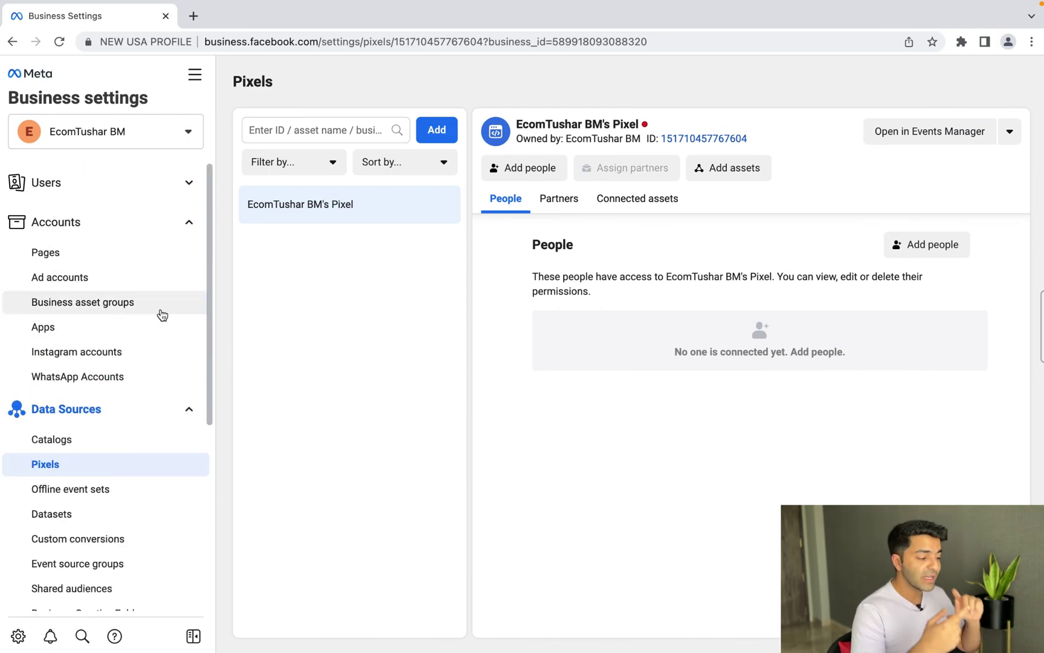